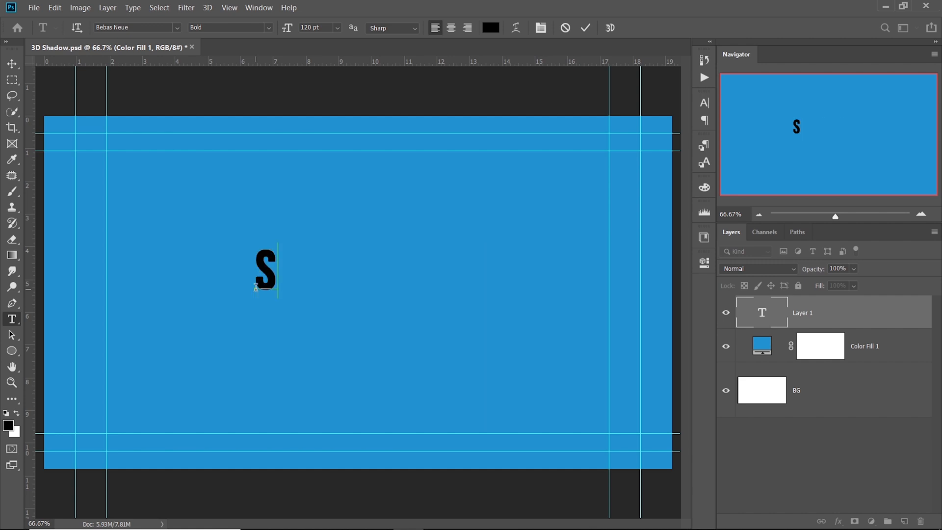
# Step: Finish entering the text SHADOW on the canvas and set its colour to white (ffffff)
pyautogui.write('W')
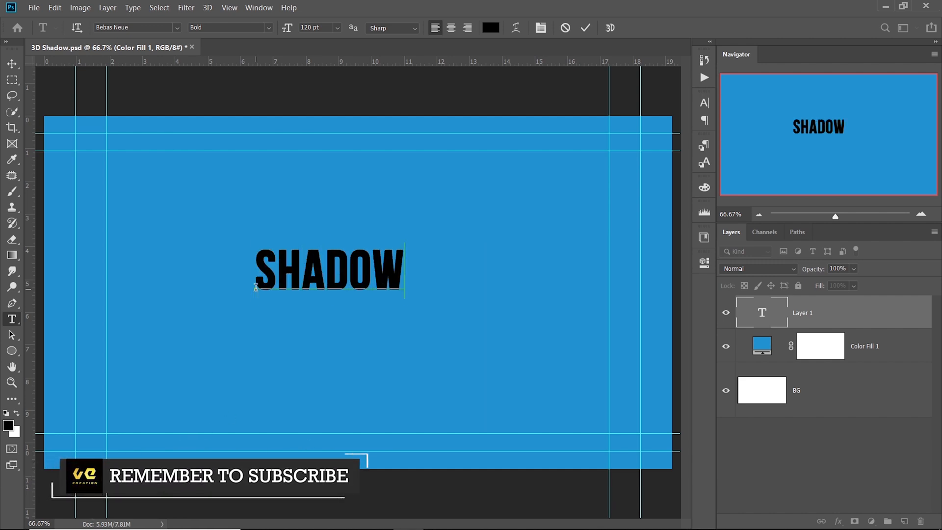
pyautogui.hotkey('ctrl', 'a')
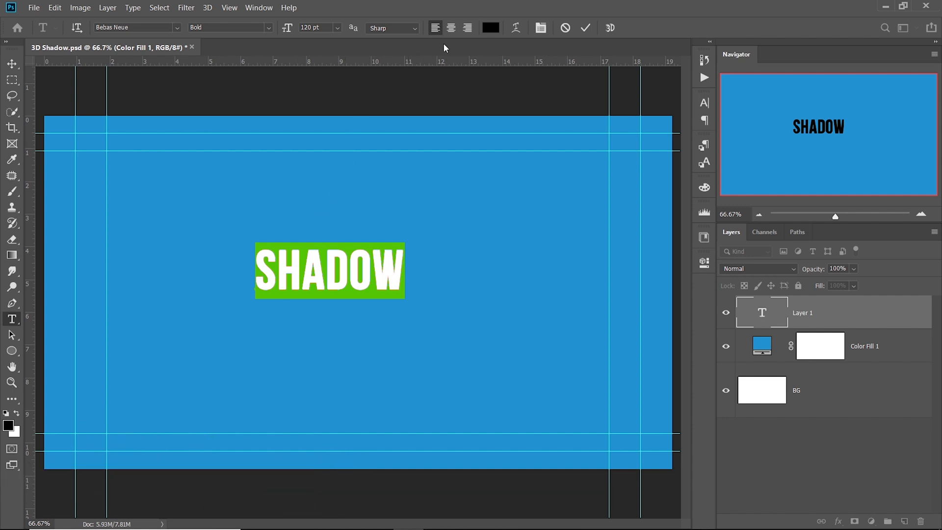
pyautogui.click(490, 28)
pyautogui.write('ffffff')
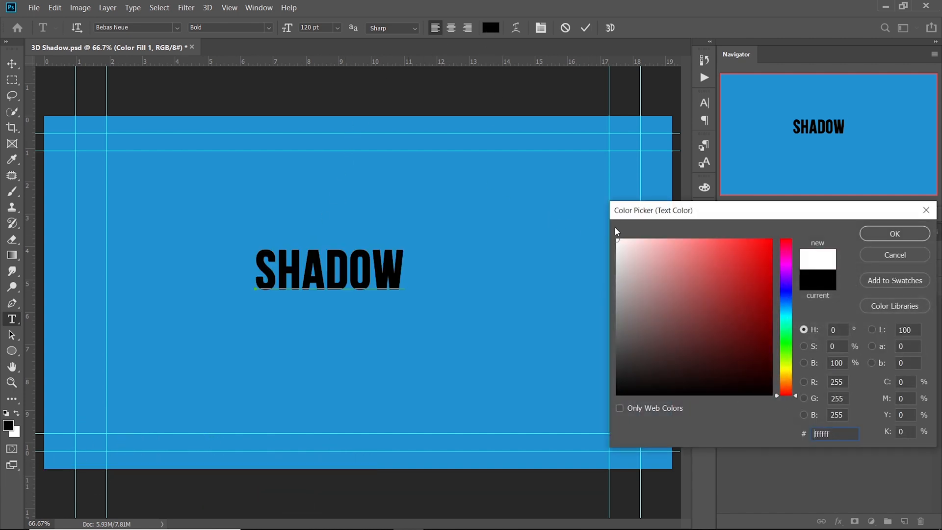
pyautogui.click(878, 230)
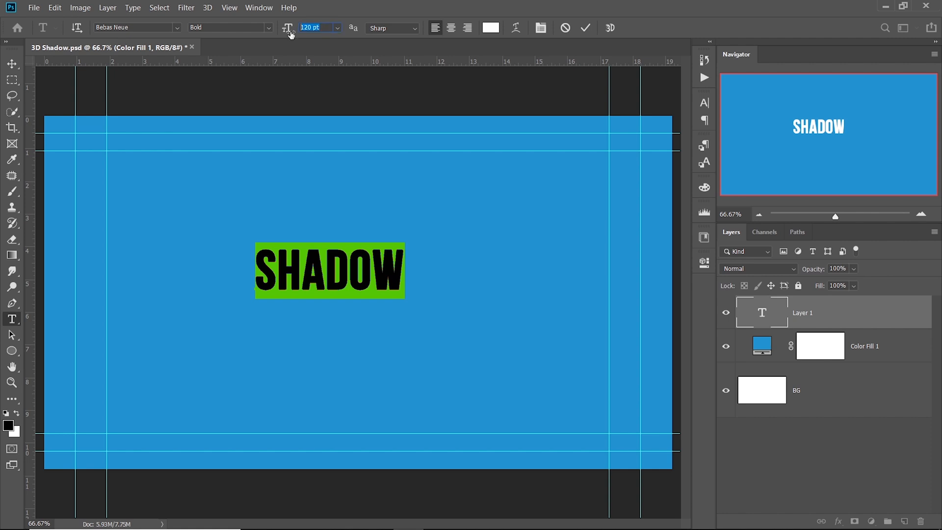
# Step: Enlarge the SHADOW text to 150 pt and move it to the centre of the canvas
pyautogui.moveTo(291, 33); pyautogui.dragTo(309, 36)
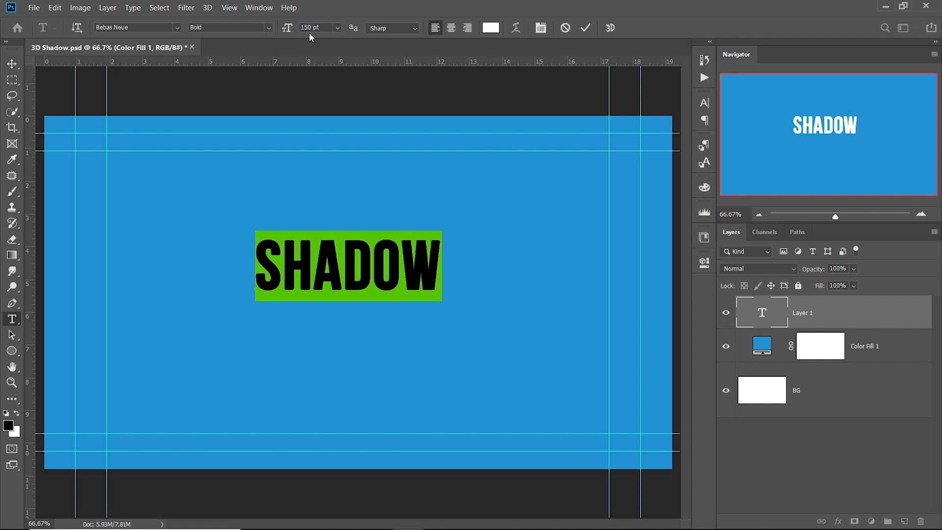
pyautogui.click(12, 64)
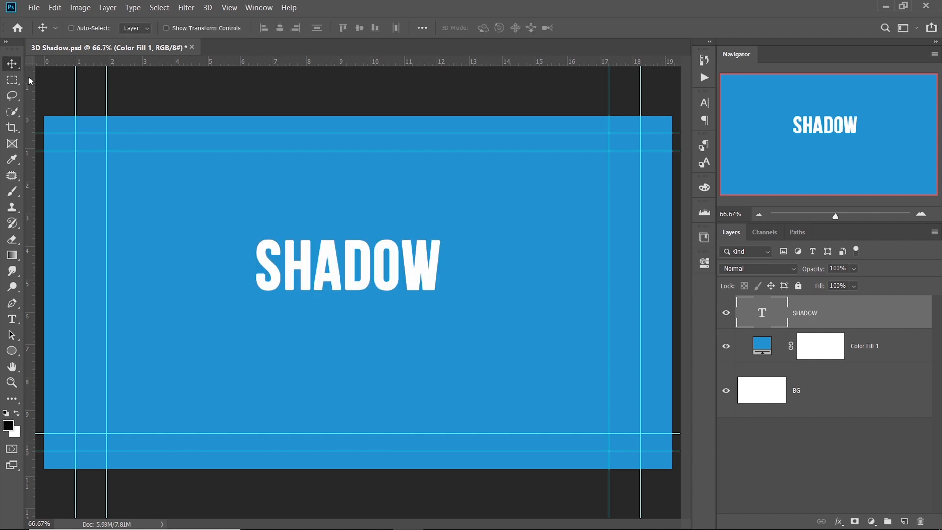
pyautogui.moveTo(342, 265); pyautogui.dragTo(353, 281)
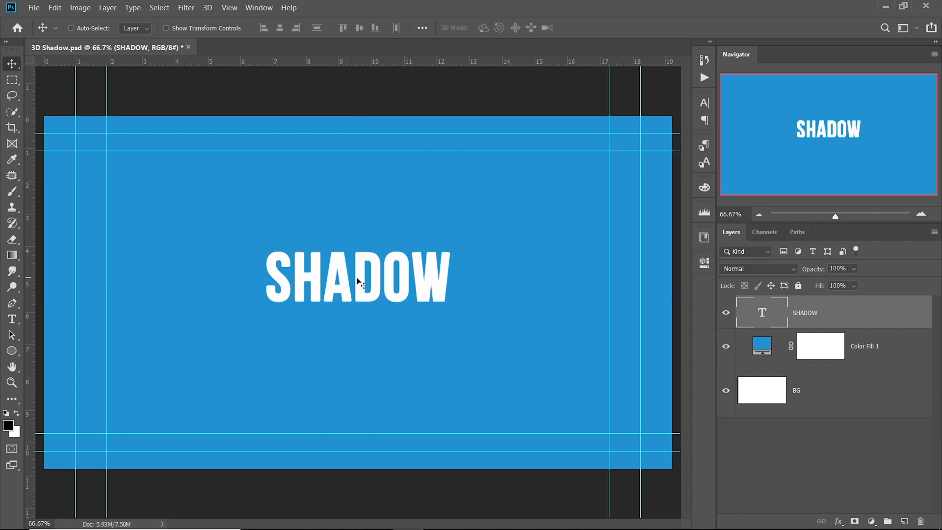
# Step: Duplicate the SHADOW text layer and hide the duplicate
pyautogui.hotkey('ctrl', 'j')
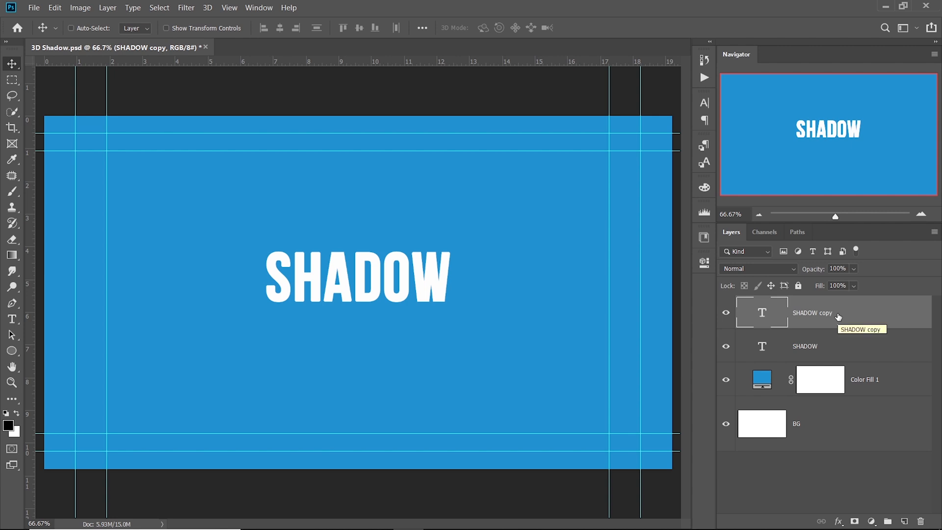
pyautogui.click(726, 314)
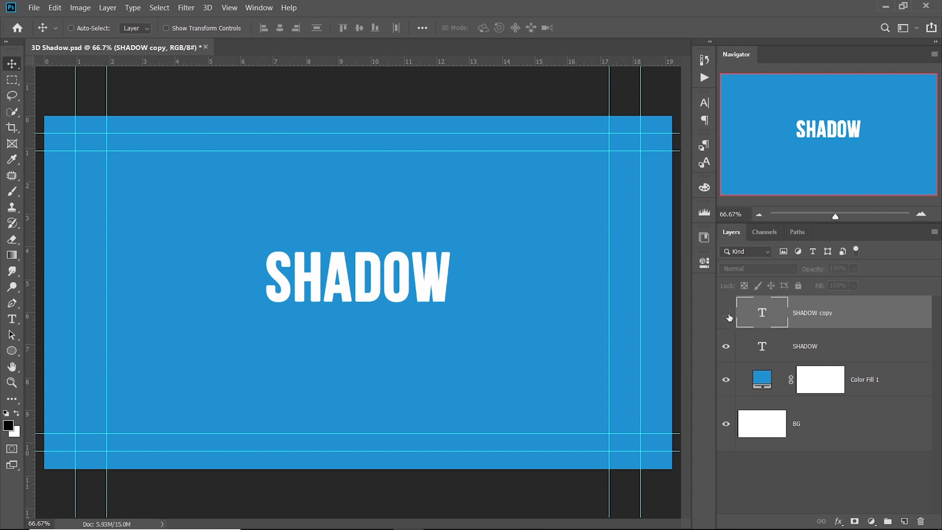
# Step: Turn the original SHADOW text layer into a 3D extrusion without switching to the 3D workspace
pyautogui.click(816, 354)
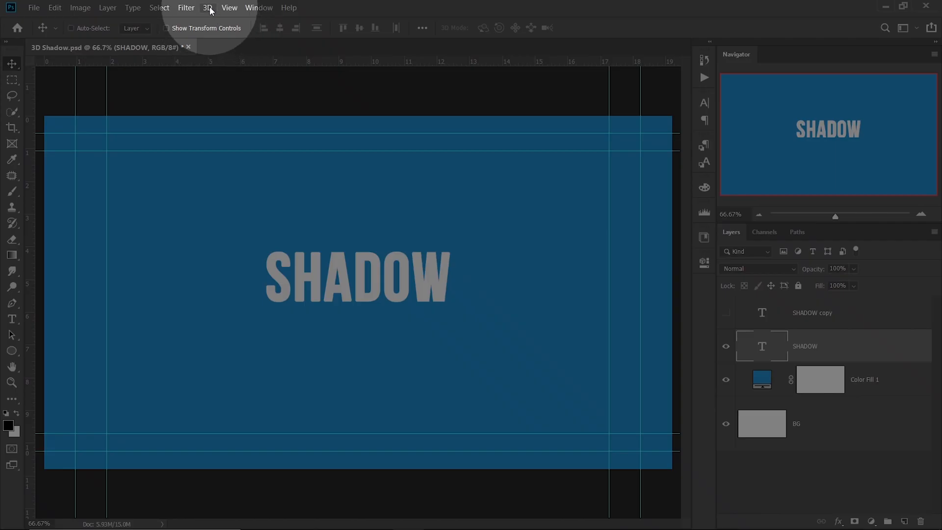
pyautogui.click(208, 8)
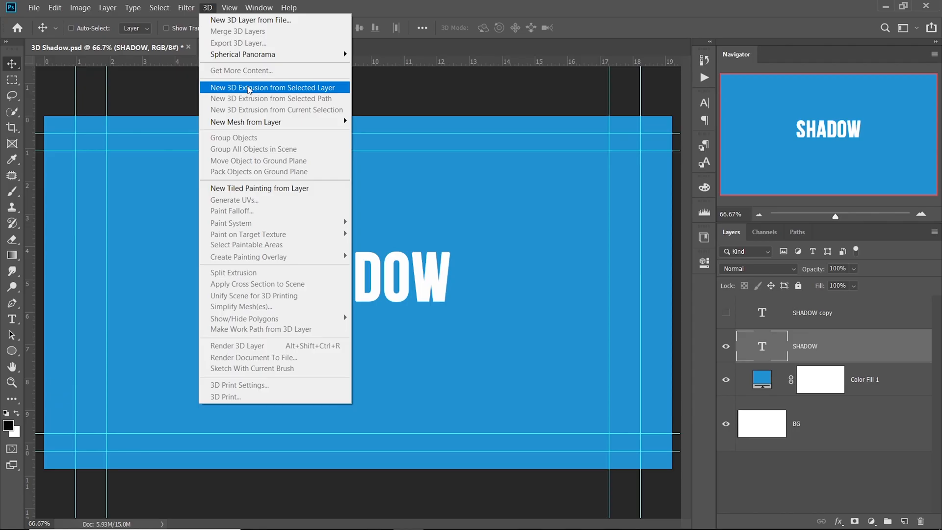
pyautogui.click(250, 87)
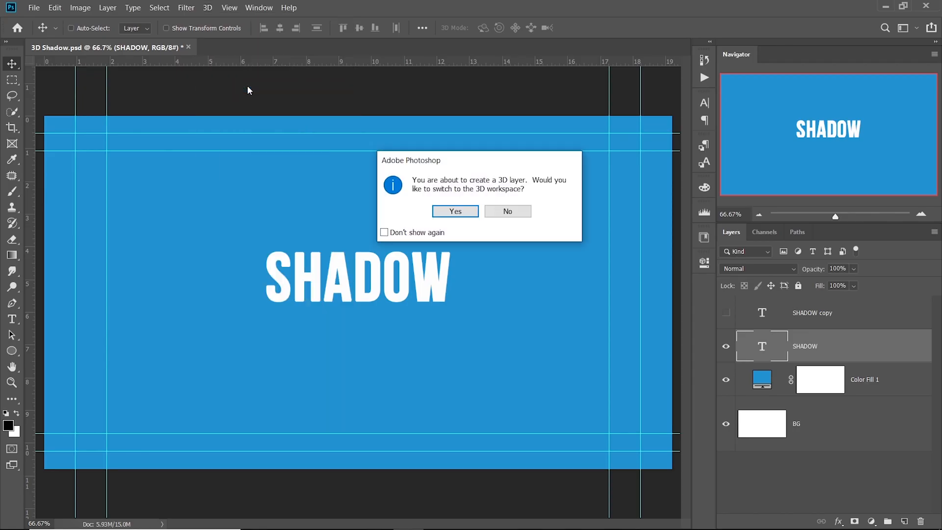
pyautogui.click(521, 213)
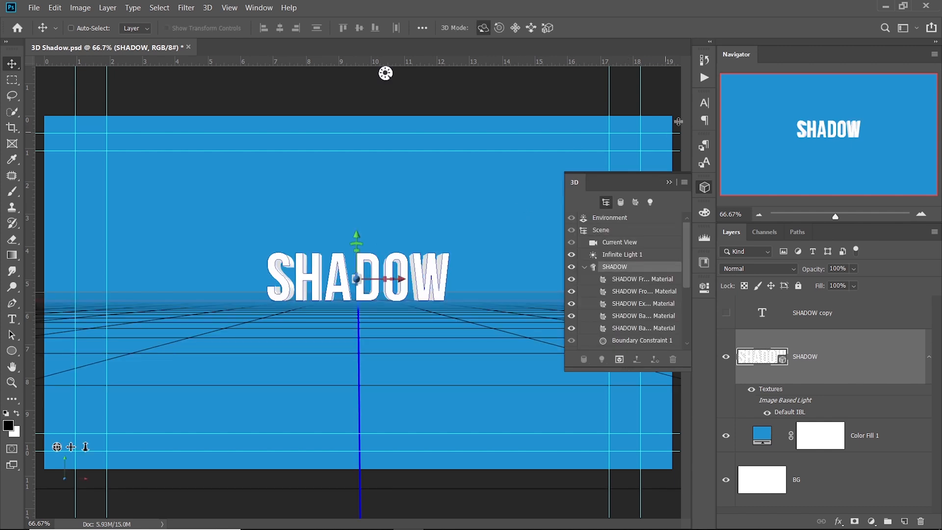
pyautogui.click(704, 188)
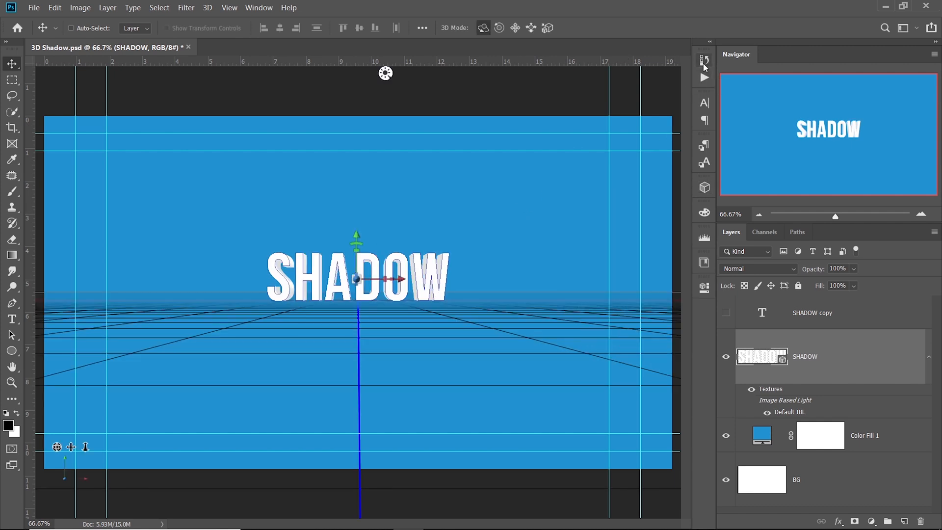
# Step: Turn off Cast Shadows for the SHADOW mesh and set its 3D text colour to near-black (RGB 5, 5, 5)
pyautogui.click(704, 288)
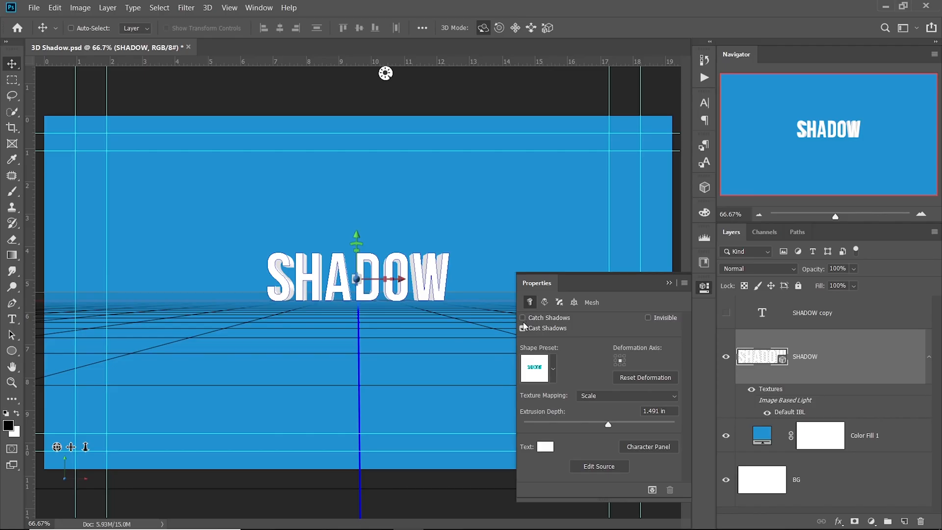
pyautogui.click(523, 328)
pyautogui.click(545, 446)
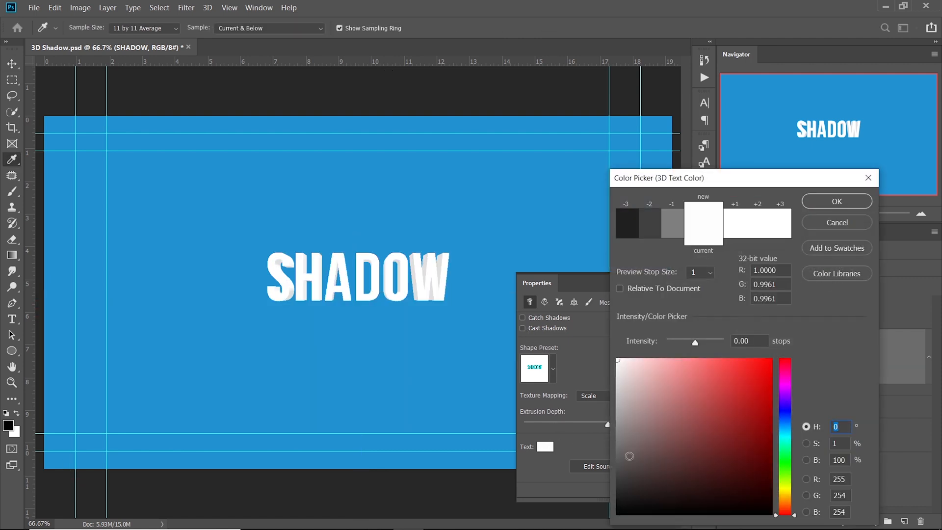
pyautogui.moveTo(629, 456); pyautogui.dragTo(617, 512)
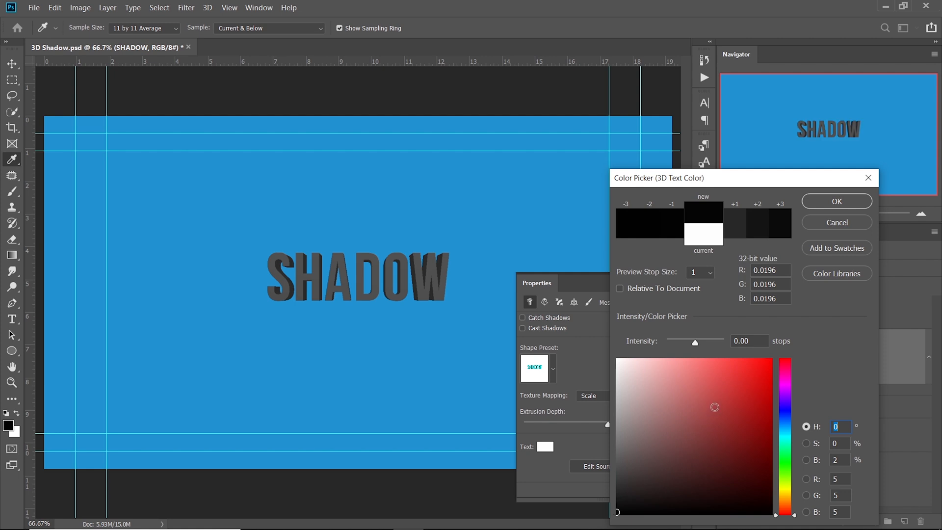
pyautogui.click(838, 203)
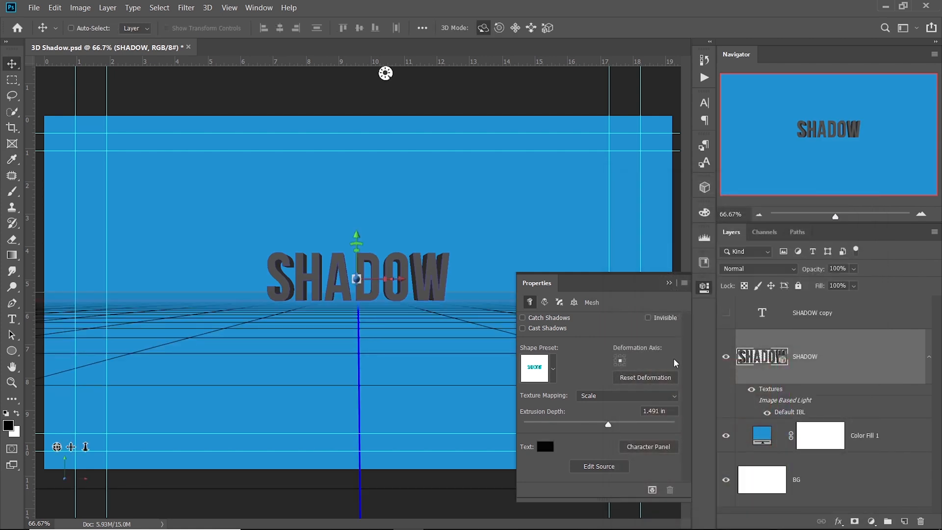
# Step: Set the extrusion depth of the 3D SHADOW text to 25 in
pyautogui.moveTo(608, 424); pyautogui.dragTo(678, 423)
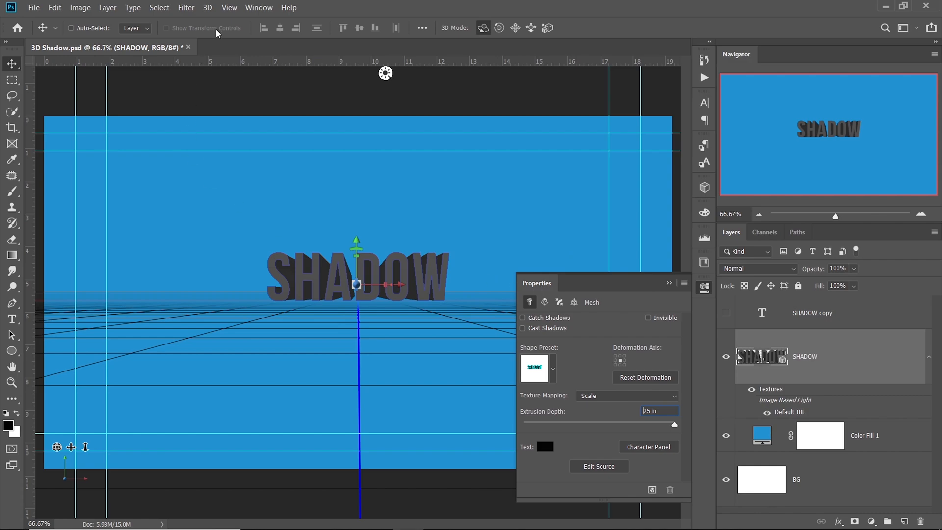
pyautogui.click(256, 7)
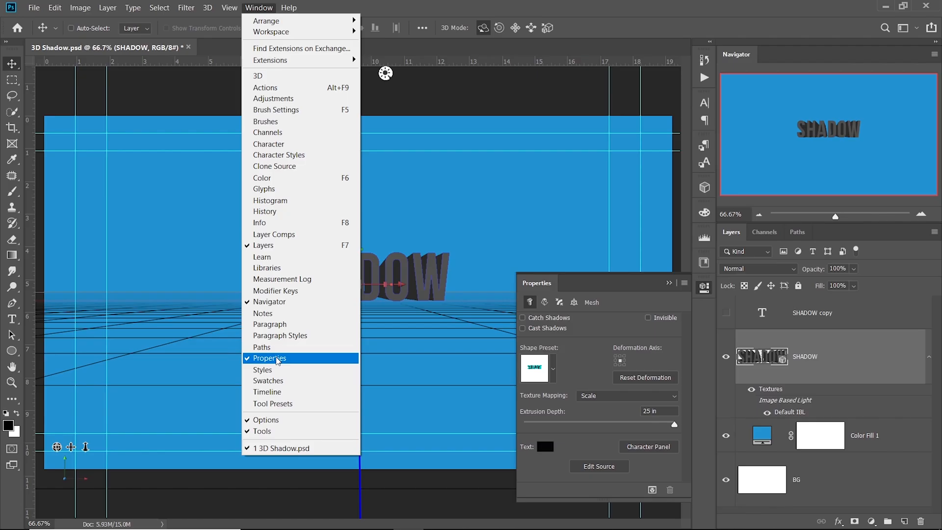
pyautogui.click(591, 287)
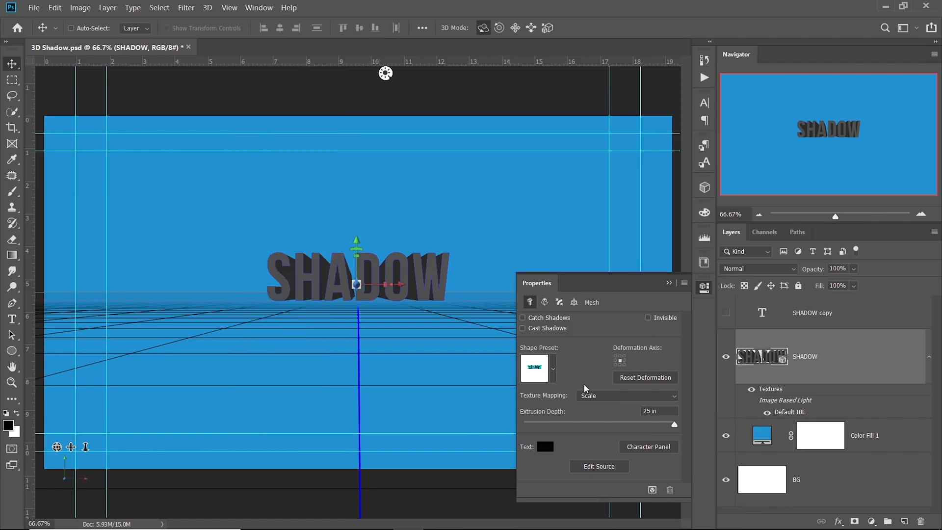
# Step: Switch the 3D text's deformation from Bend to Shear and set the vertical angle to 90°
pyautogui.click(544, 302)
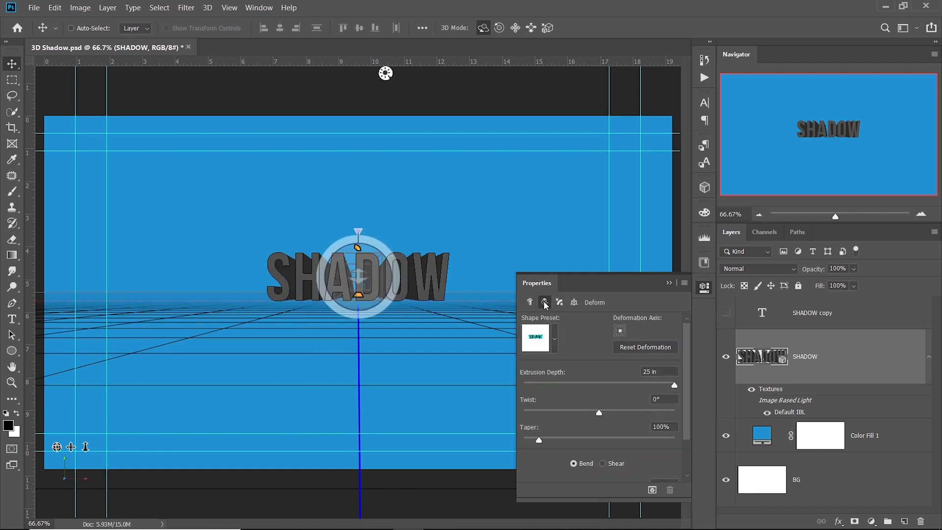
pyautogui.click(603, 463)
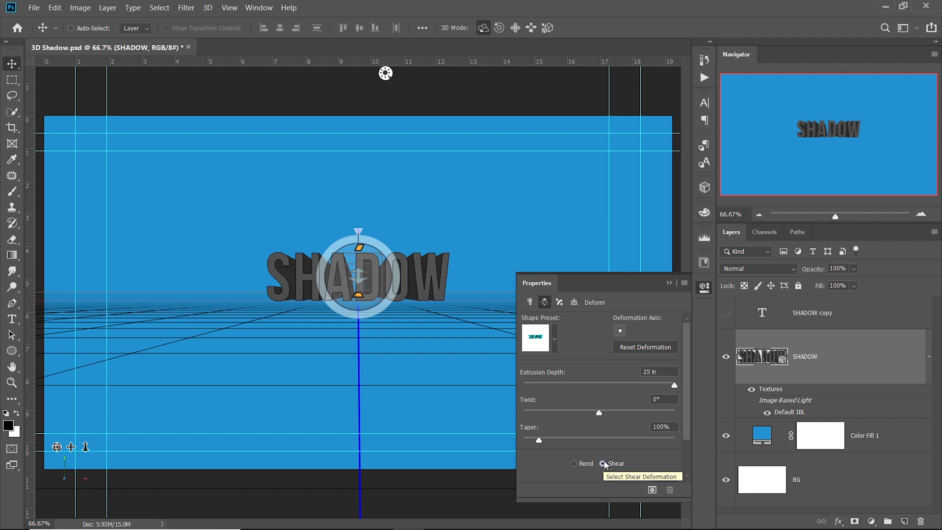
pyautogui.moveTo(687, 420); pyautogui.dragTo(687, 472)
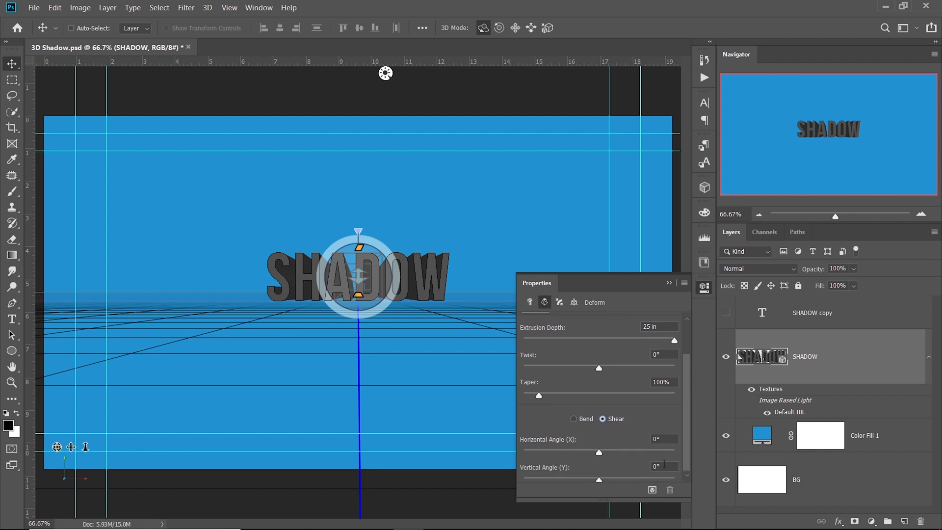
pyautogui.write('90')
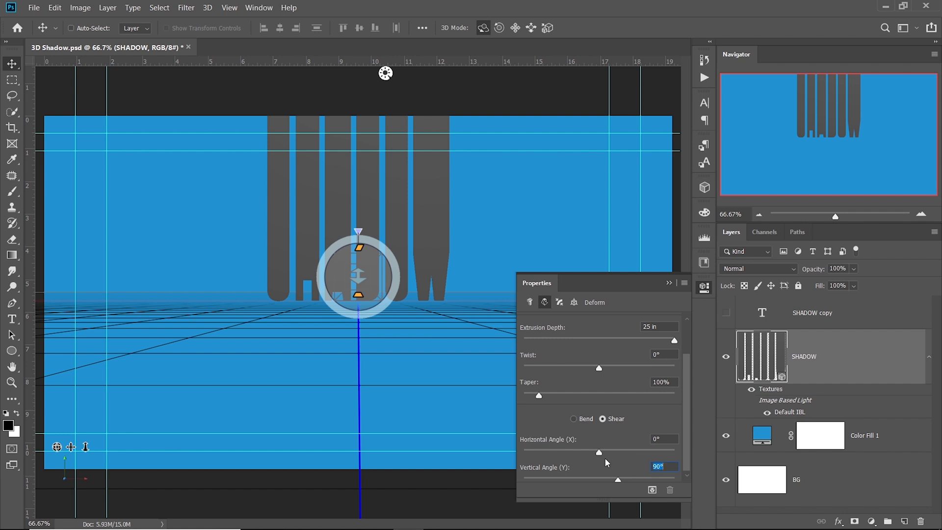
# Step: Angle the sheared extrusion diagonally down to the right with a horizontal angle of 123° and a vertical angle of 90°
pyautogui.moveTo(603, 451); pyautogui.dragTo(607, 451)
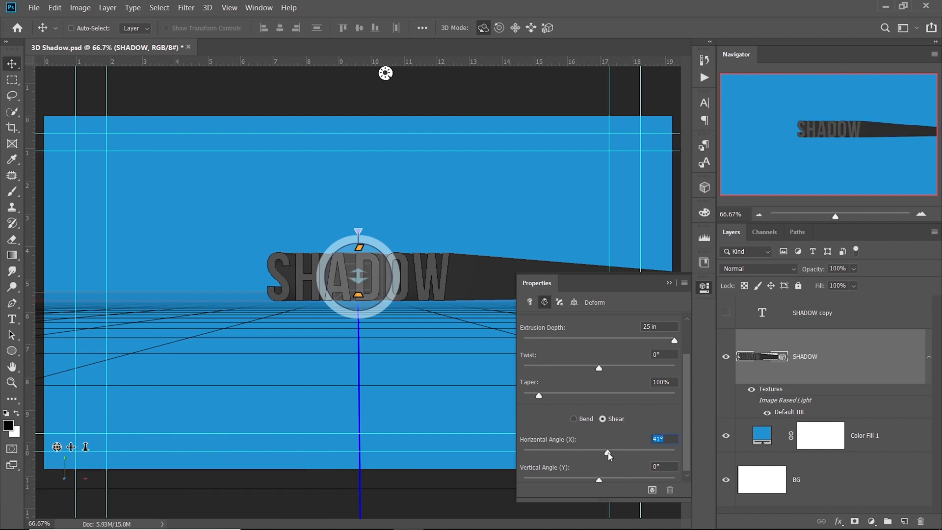
pyautogui.click(652, 467)
pyautogui.write('90')
pyautogui.press('Return')
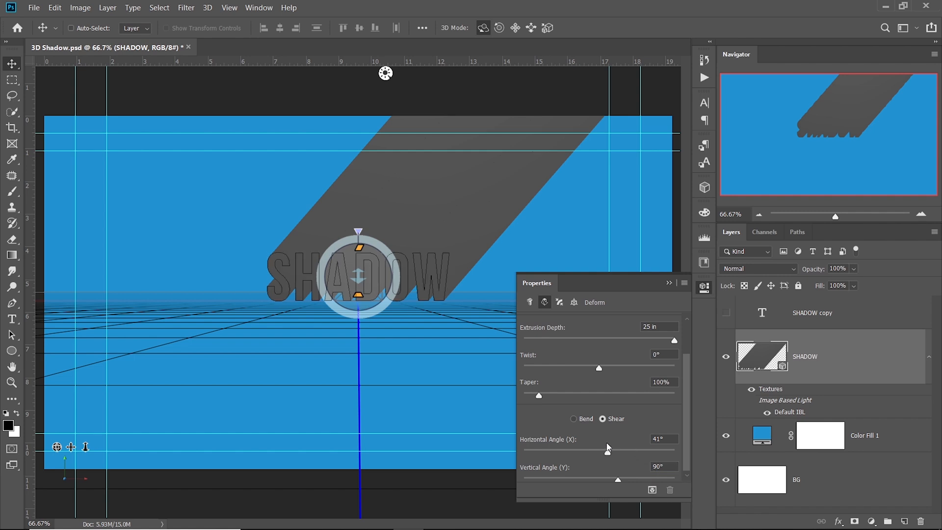
pyautogui.moveTo(608, 452); pyautogui.dragTo(625, 453)
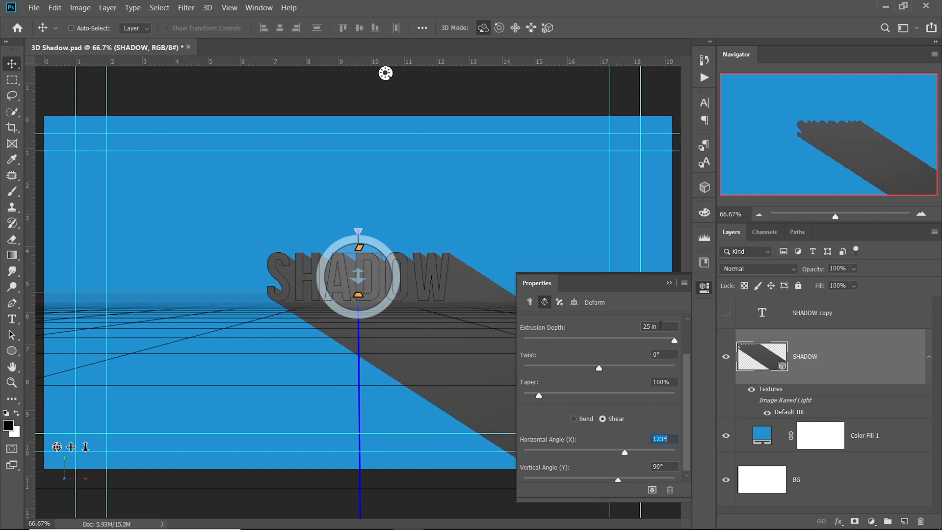
pyautogui.click(669, 283)
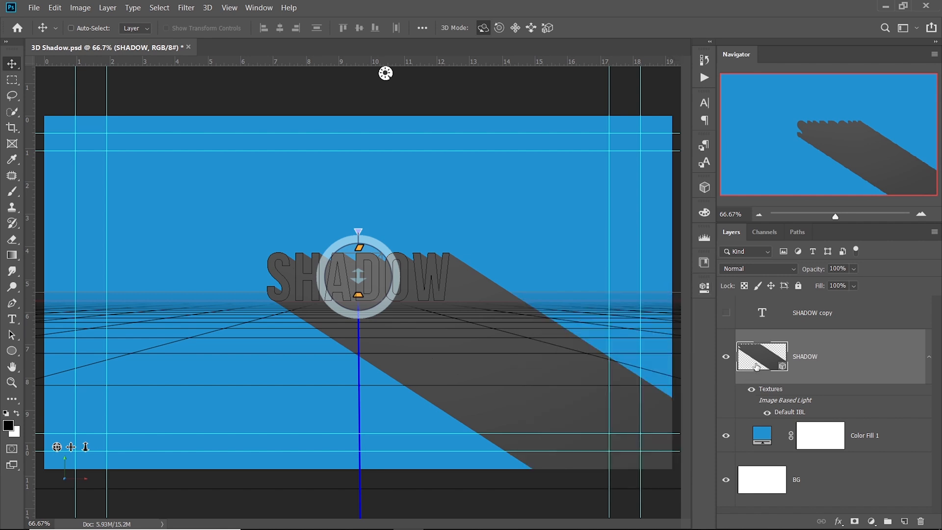
# Step: Show the hidden SHADOW copy text layer again and make it the active layer
pyautogui.click(727, 313)
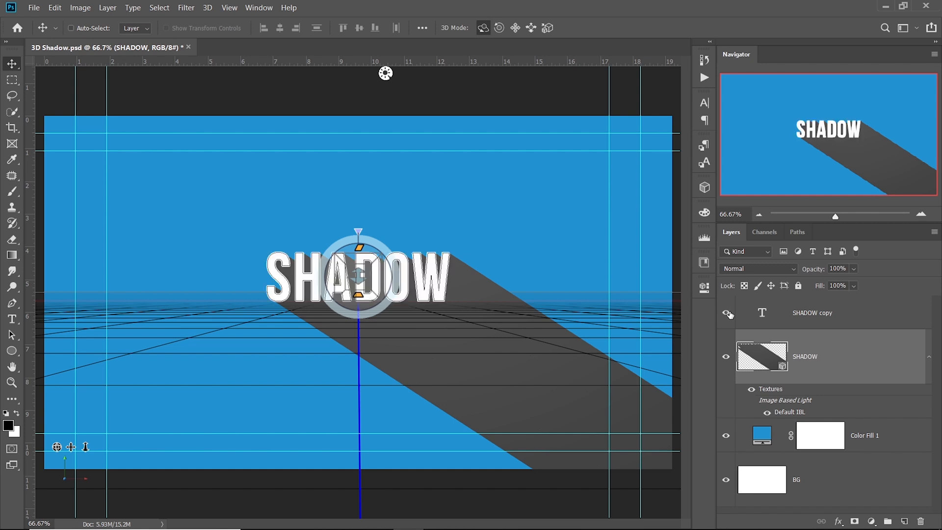
pyautogui.click(781, 319)
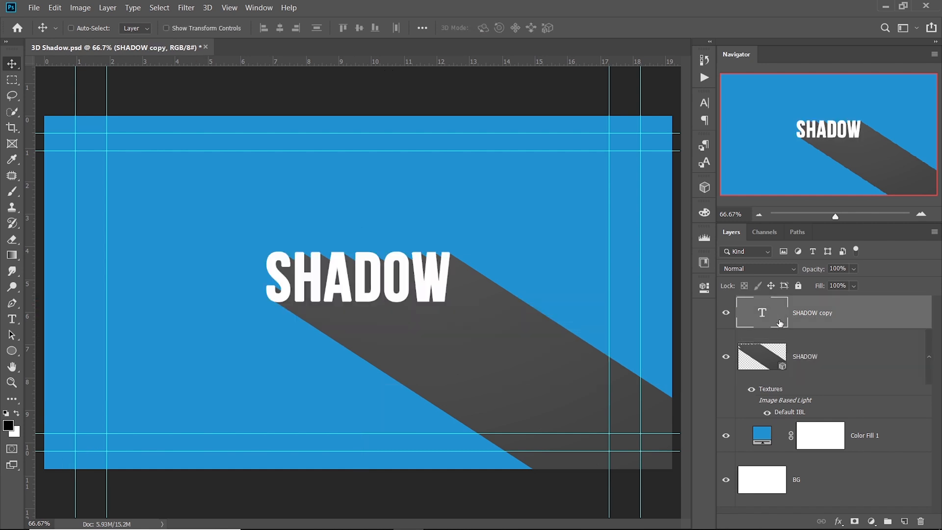
# Step: Load the outline of the 3D SHADOW layer as a selection and delete that 3D layer
pyautogui.keyDown('ctrl'); pyautogui.click(766, 357); pyautogui.keyUp('ctrl')
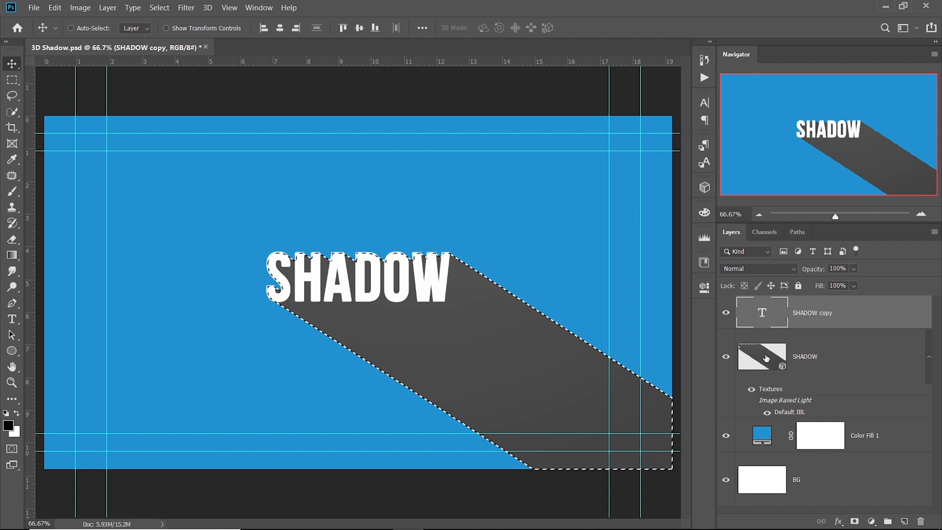
pyautogui.moveTo(766, 357); pyautogui.dragTo(918, 524)
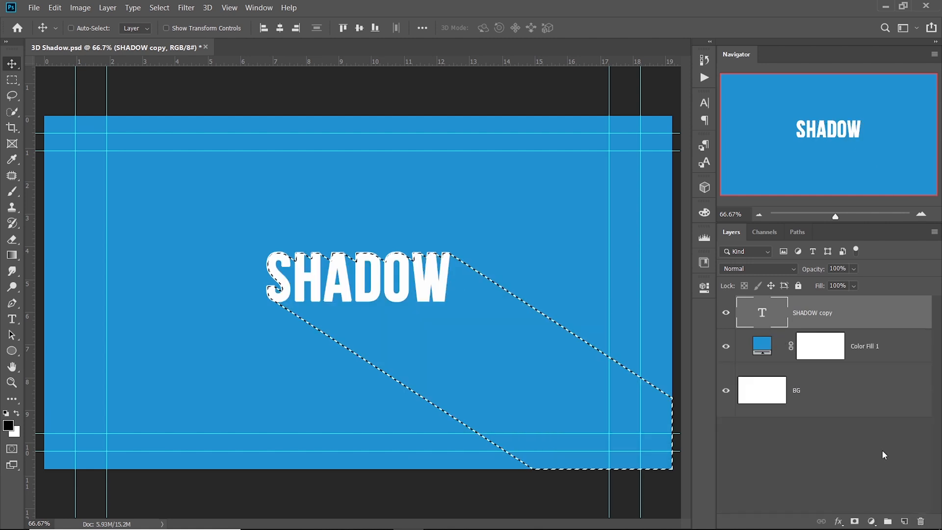
# Step: Fill the selection with a black (000000) solid colour fill layer above the blue fill and set its opacity to 50%
pyautogui.click(871, 522)
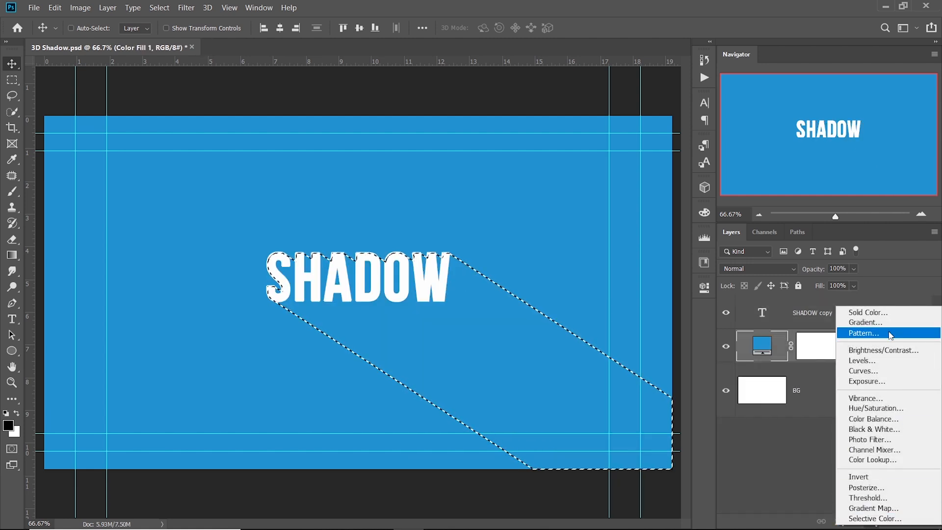
pyautogui.click(891, 310)
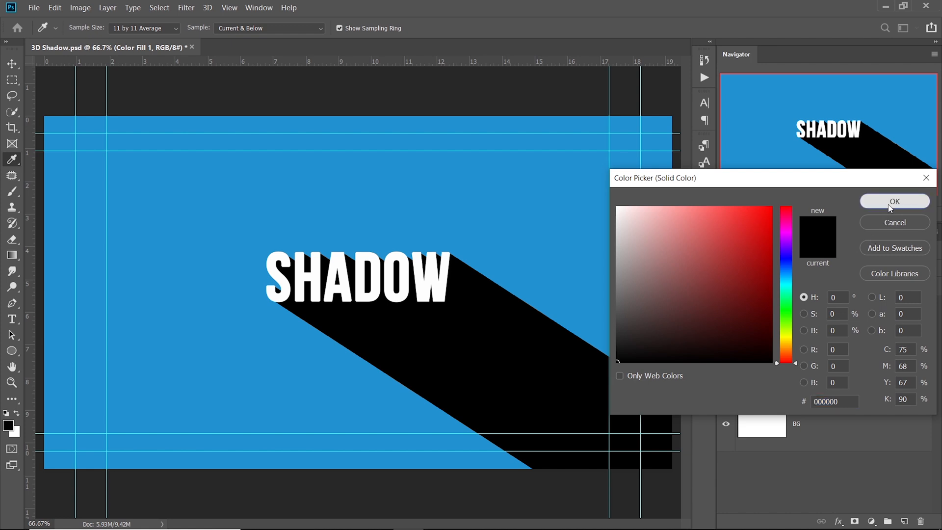
pyautogui.click(895, 202)
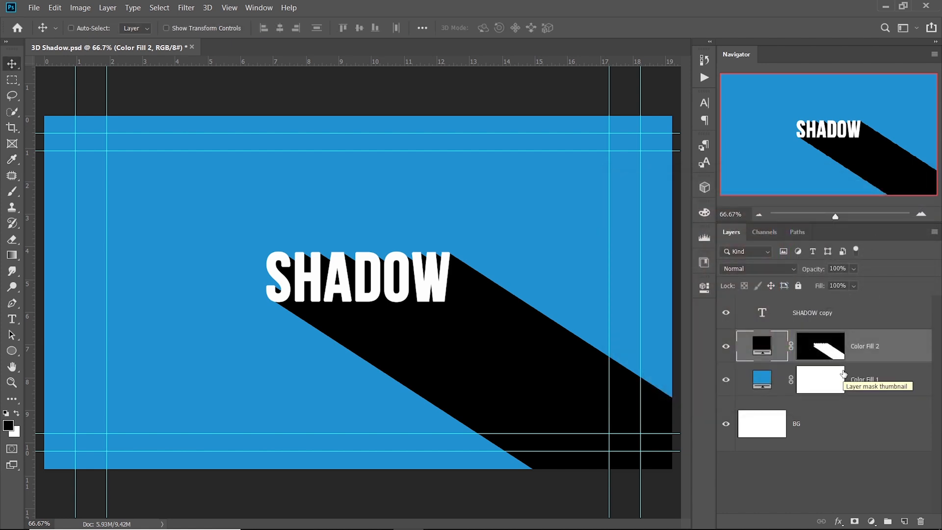
pyautogui.click(848, 269)
pyautogui.write('50')
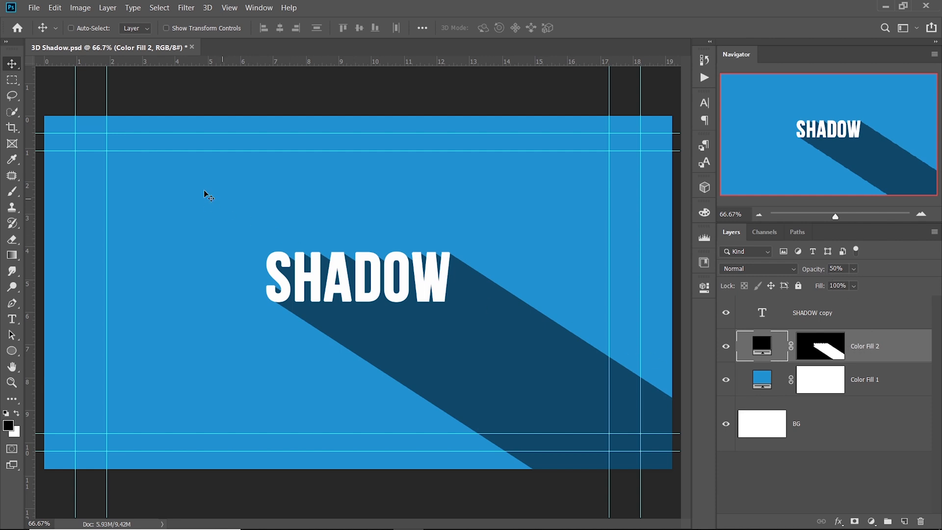
# Step: Fade out the far end of the shadow by painting black on the Color Fill 2 mask with a soft brush about 934 px wide
pyautogui.click(18, 193)
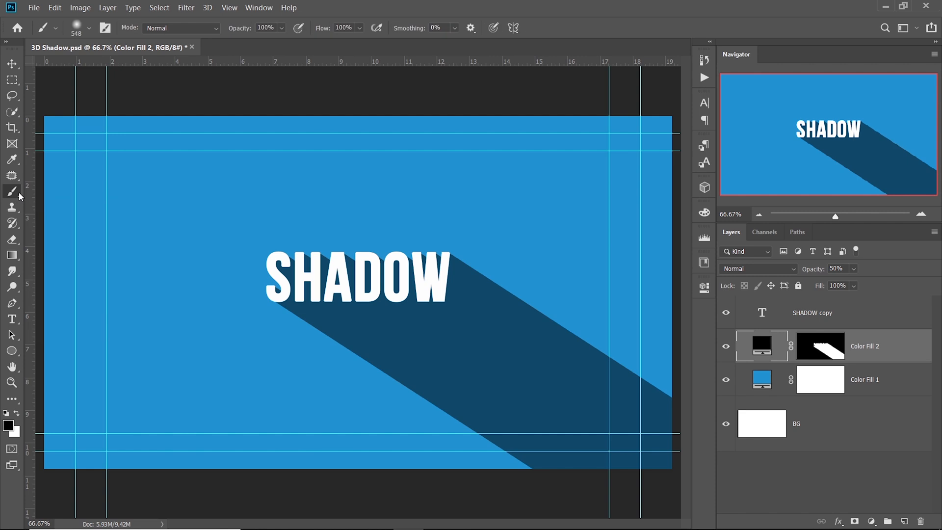
pyautogui.click(829, 345)
pyautogui.press('x')
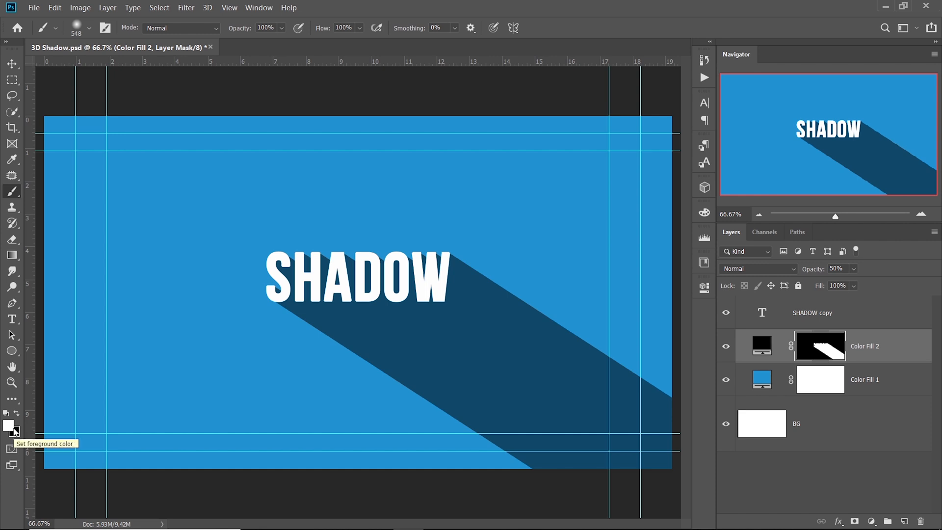
pyautogui.press('x')
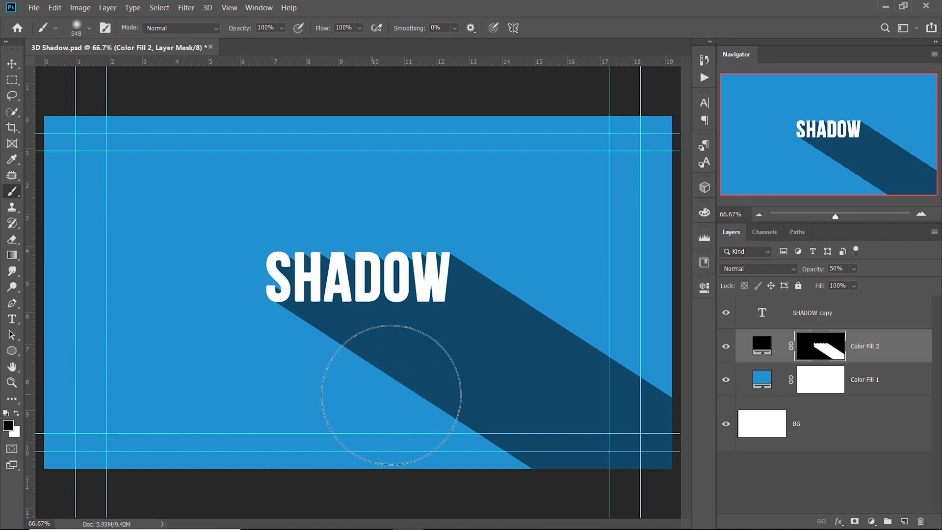
pyautogui.keyDown('alt'); pyautogui.rightClick(475, 383); pyautogui.keyUp('alt')
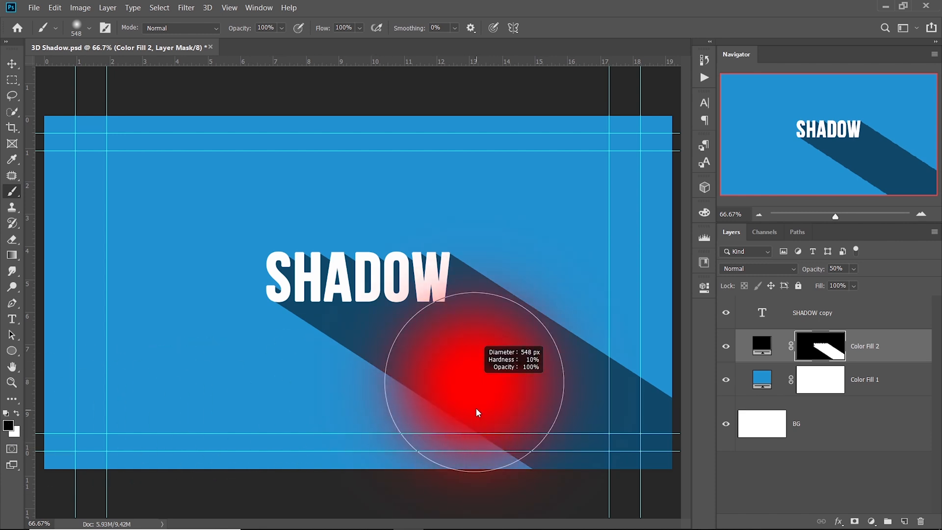
pyautogui.moveTo(481, 411)
pyautogui.mouseDown()
pyautogui.moveTo(559, 407)
pyautogui.moveTo(542, 439)
pyautogui.moveTo(594, 431)
pyautogui.moveTo(752, 493)
pyautogui.moveTo(435, 483)
pyautogui.moveTo(623, 525)
pyautogui.mouseUp()
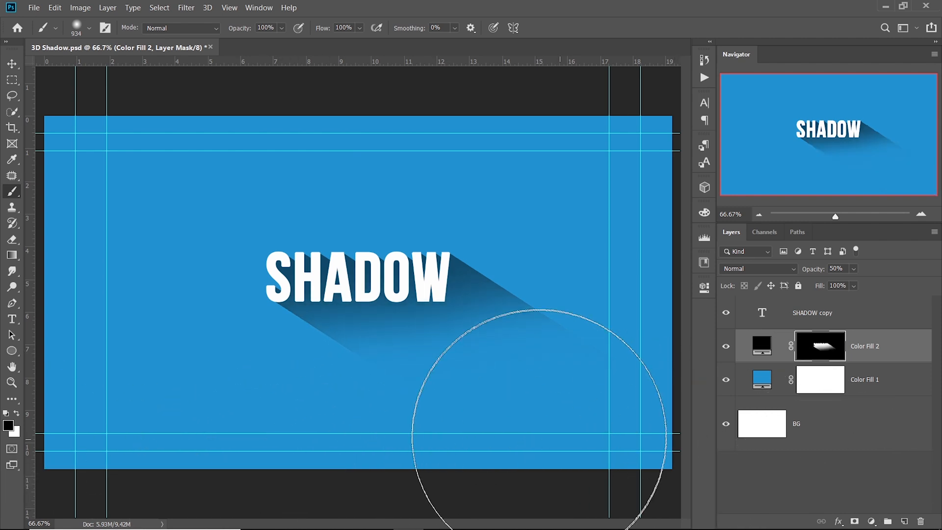
pyautogui.moveTo(441, 321); pyautogui.dragTo(293, 318)
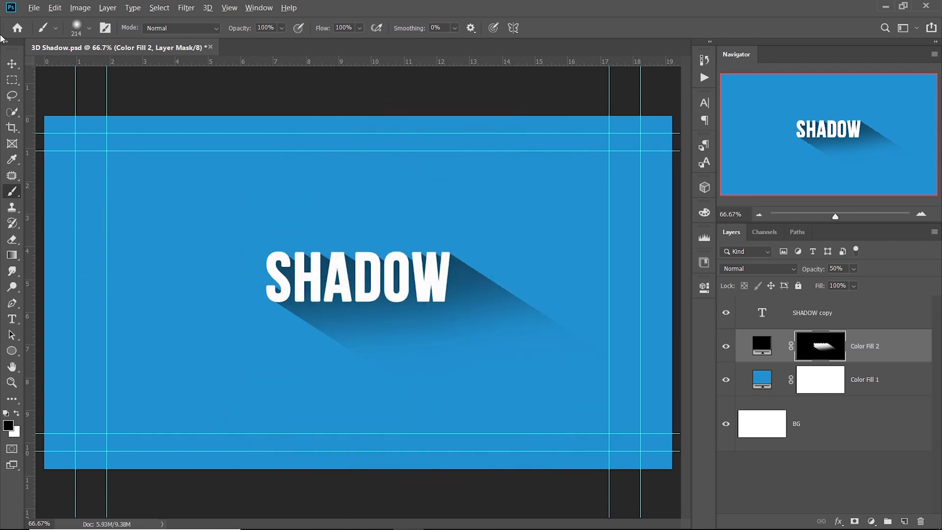
pyautogui.click(12, 63)
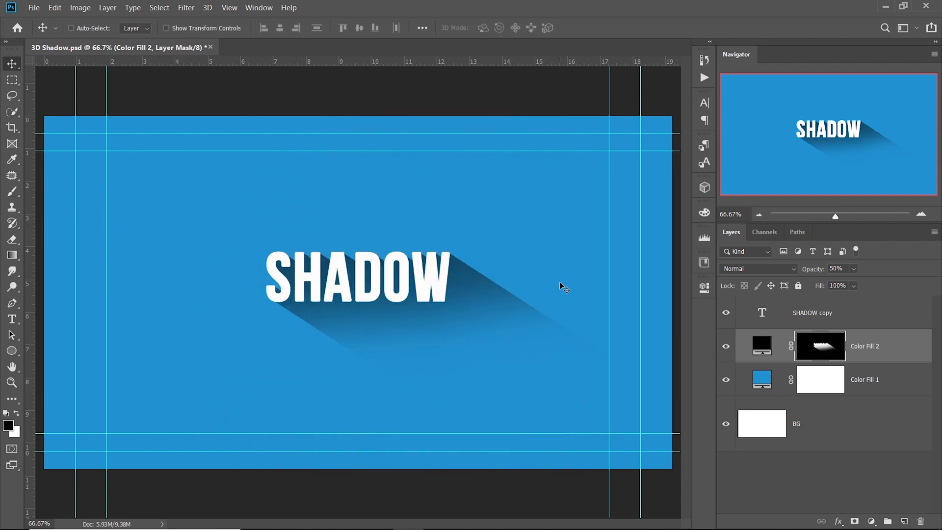
# Step: Add a Curves adjustment layer above the SHADOW copy text and pull the RGB curve's midpoint down to darken the image
pyautogui.click(833, 314)
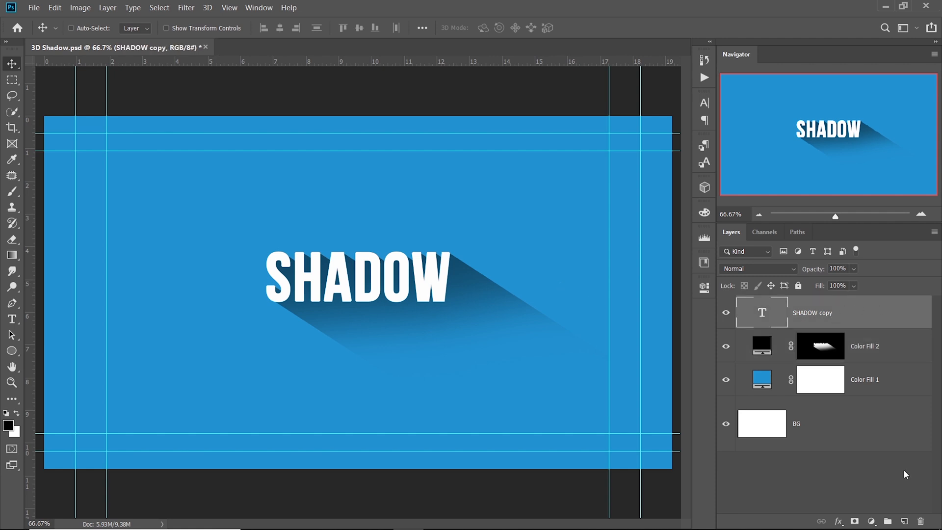
pyautogui.click(872, 521)
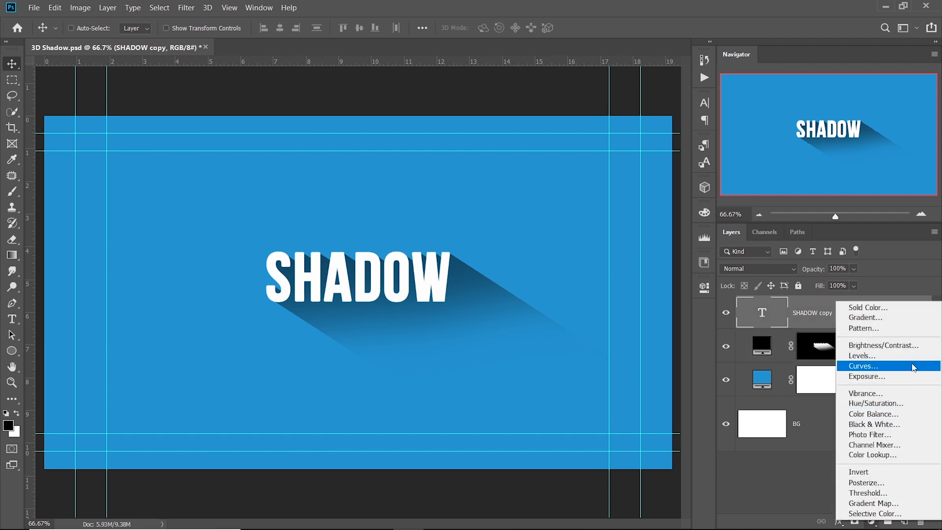
pyautogui.click(910, 365)
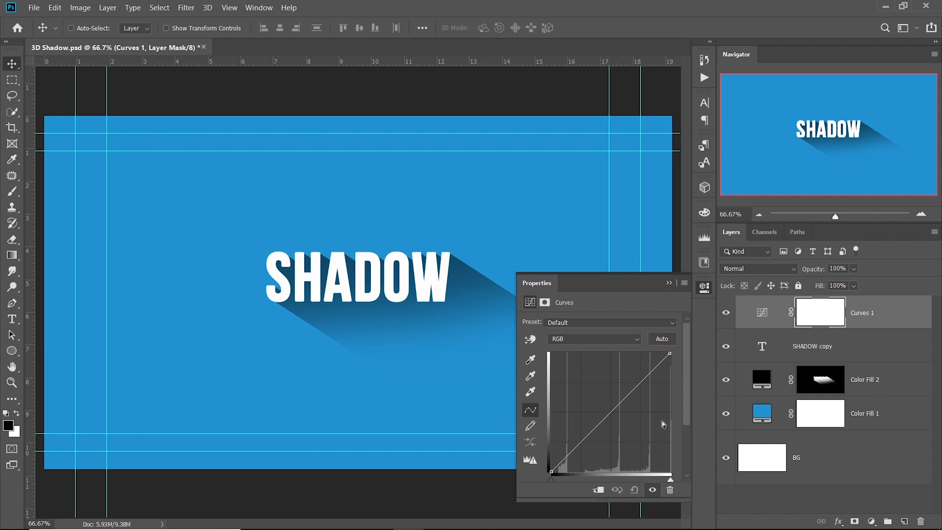
pyautogui.moveTo(611, 411); pyautogui.dragTo(620, 419)
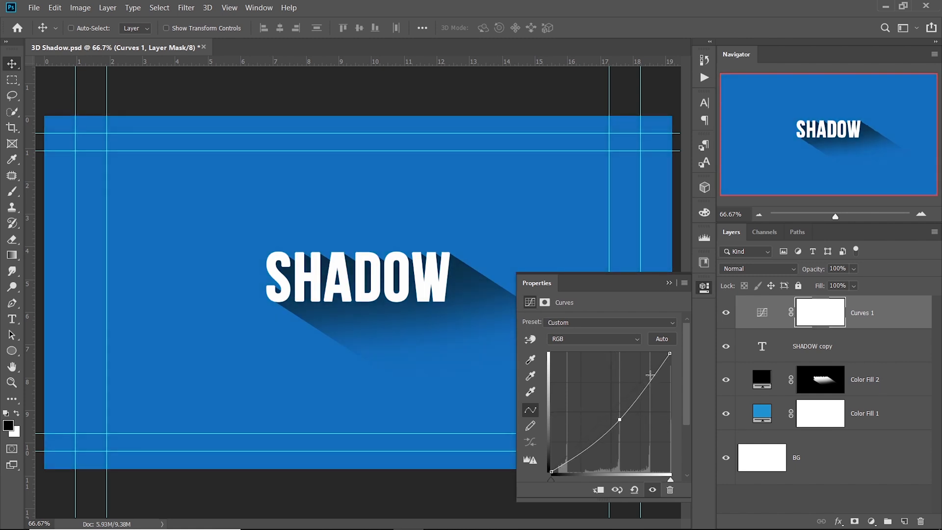
pyautogui.click(668, 283)
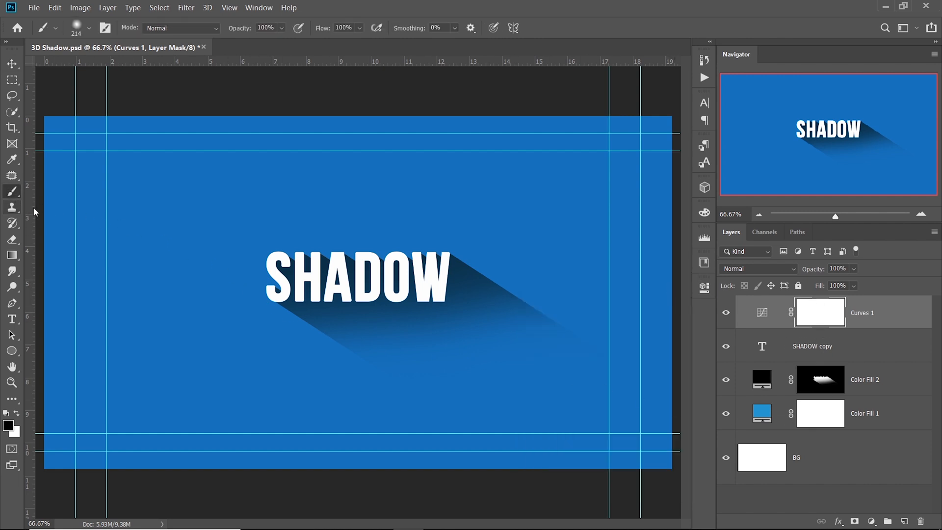
# Step: Brighten the area around the text by dabbing black on the Curves mask's centre with a soft brush of about 1548 px
pyautogui.keyDown('alt'); pyautogui.rightClick(349, 282); pyautogui.keyUp('alt')
pyautogui.moveTo(351, 286)
pyautogui.mouseDown()
pyautogui.moveTo(626, 289)
pyautogui.moveTo(622, 322)
pyautogui.mouseUp()
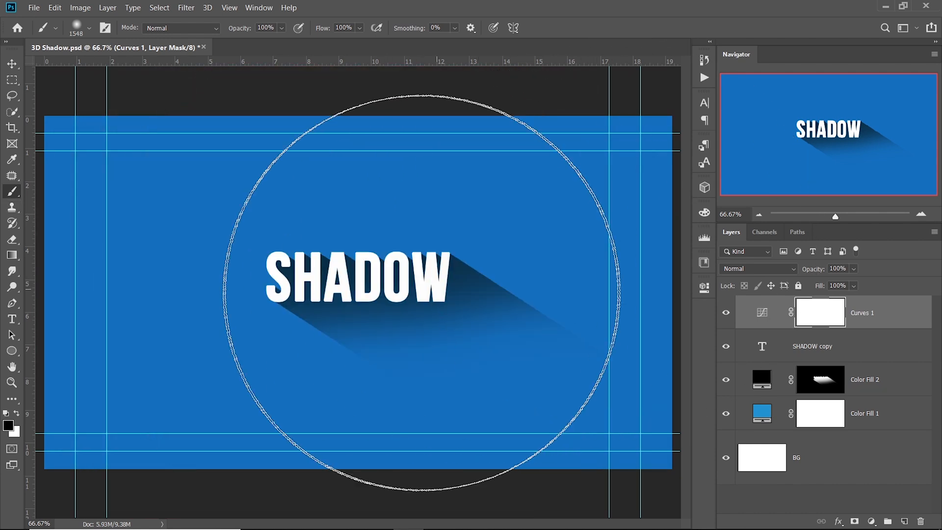
pyautogui.click(349, 292)
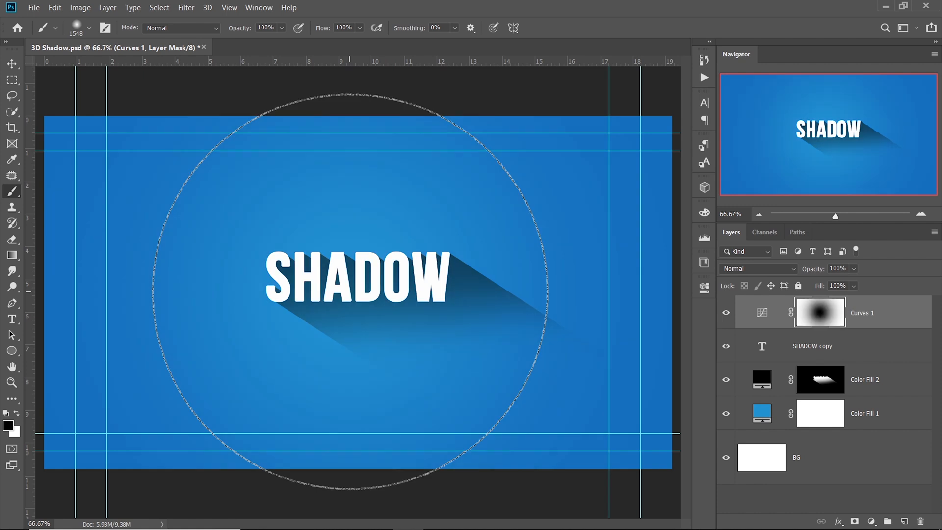